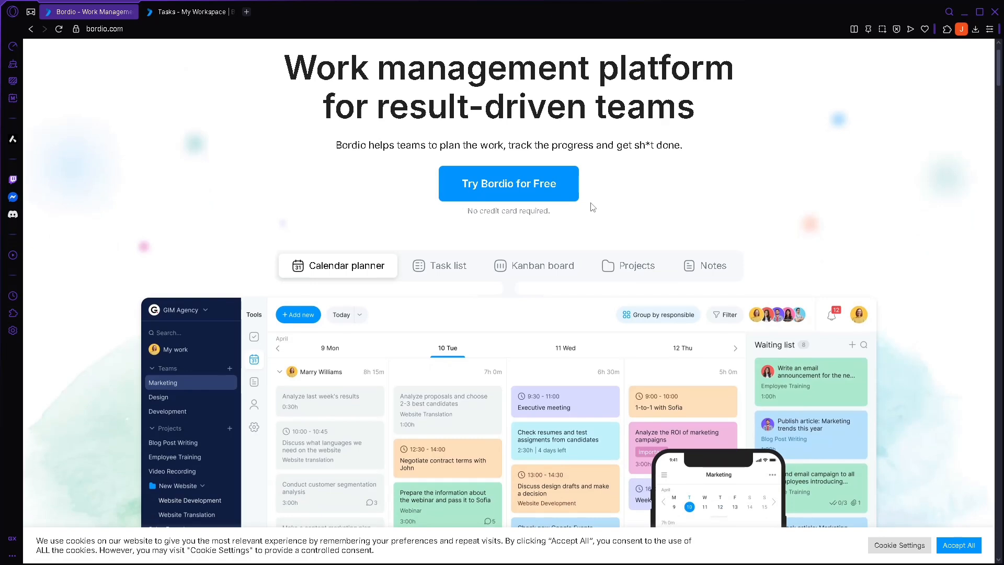
- Preview the Projects, Calendar planner, Task list and Kanban board features on the Bordio homepage
scroll(552, 170, "up", 1)
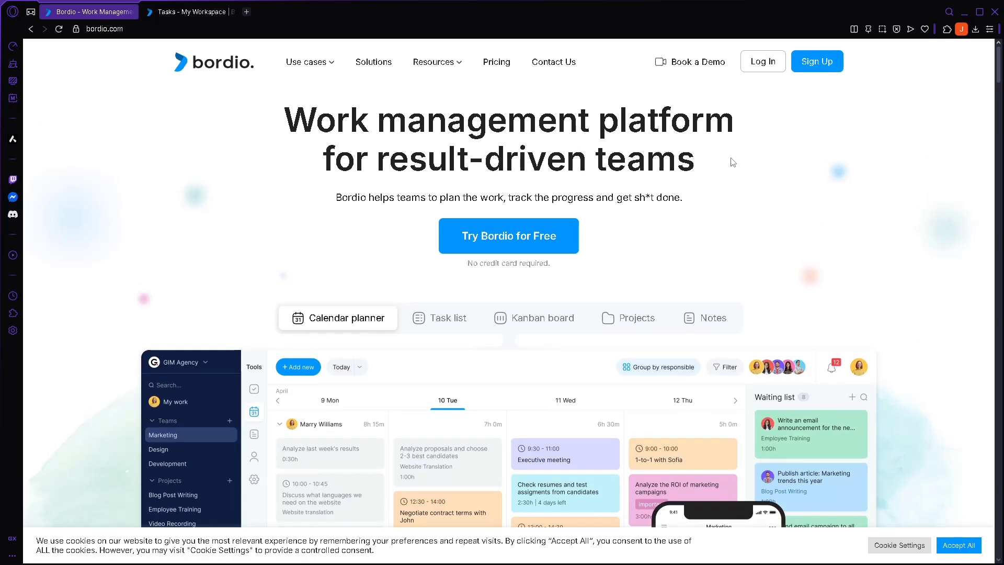
scroll(579, 191, "down", 4)
scroll(583, 204, "up", 4)
left_click(622, 324)
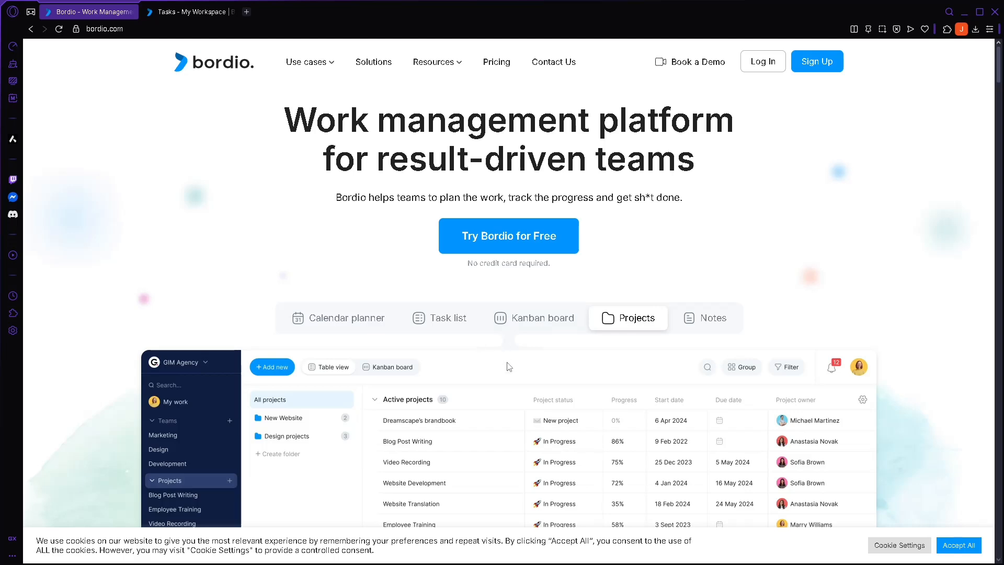
left_click(369, 322)
scroll(370, 322, "down", 1)
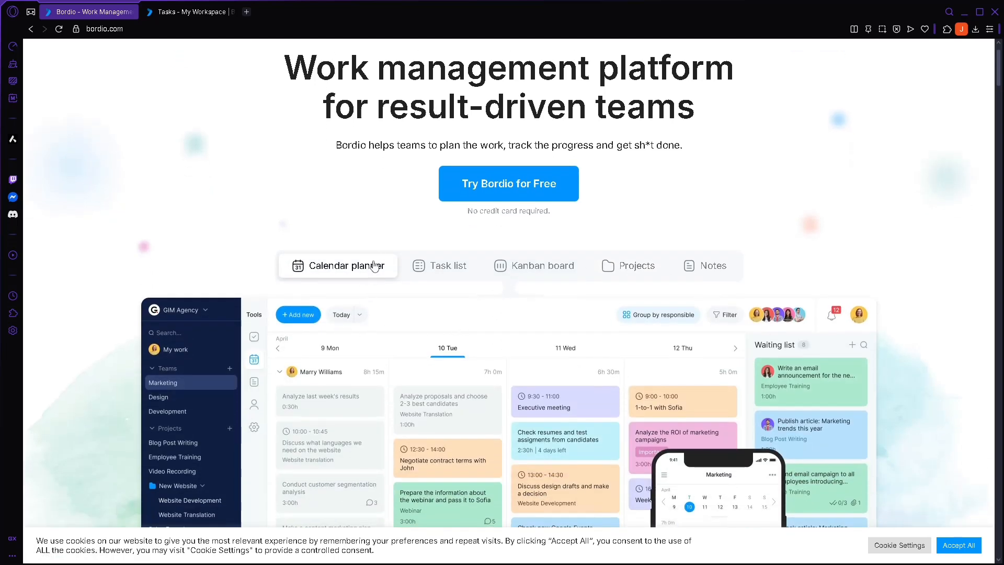
left_click(433, 268)
scroll(471, 267, "down", 1)
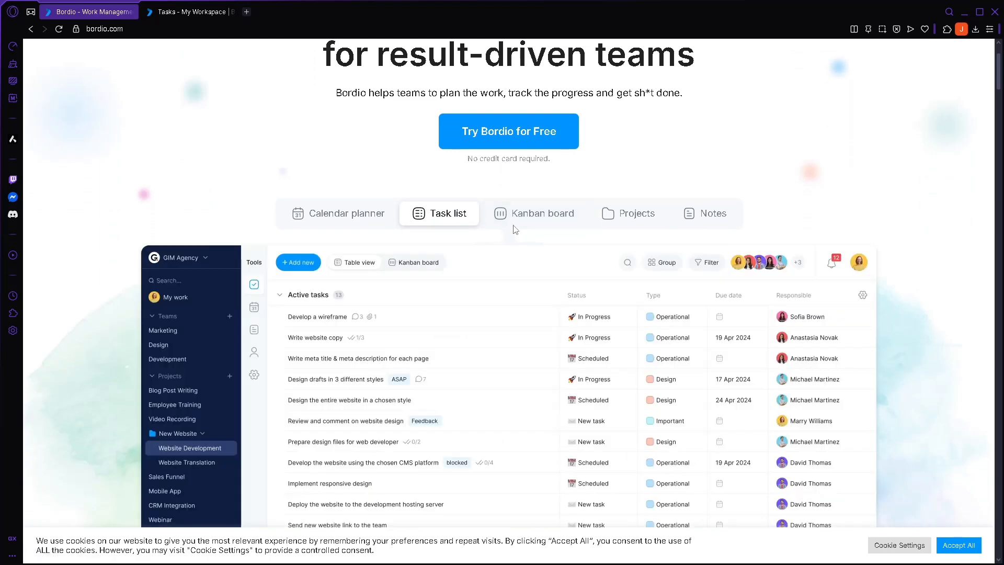
left_click(538, 213)
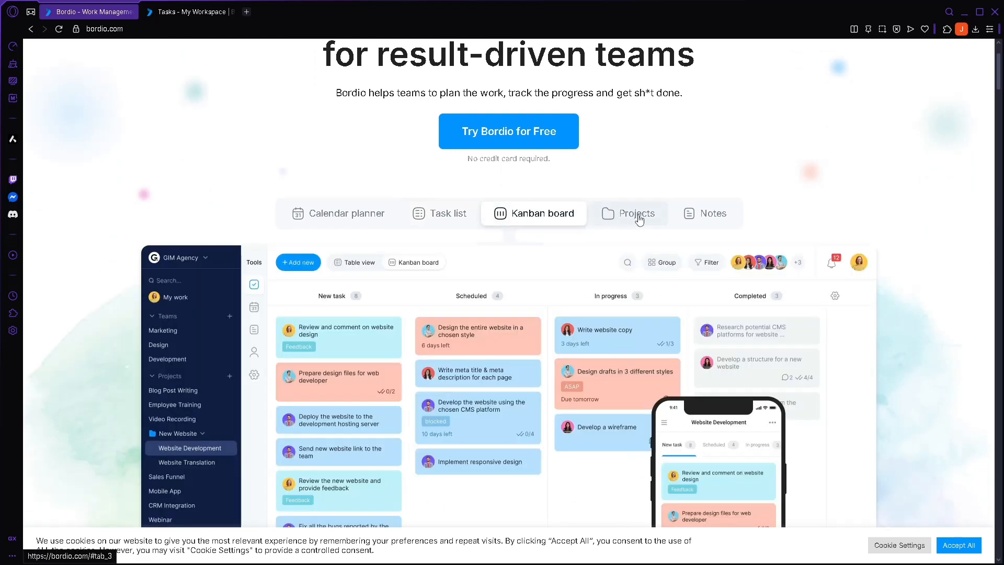
- Preview Projects again and Notes, then return to the workspace's Tasks list
left_click(638, 215)
scroll(660, 213, "down", 1)
scroll(680, 212, "up", 2)
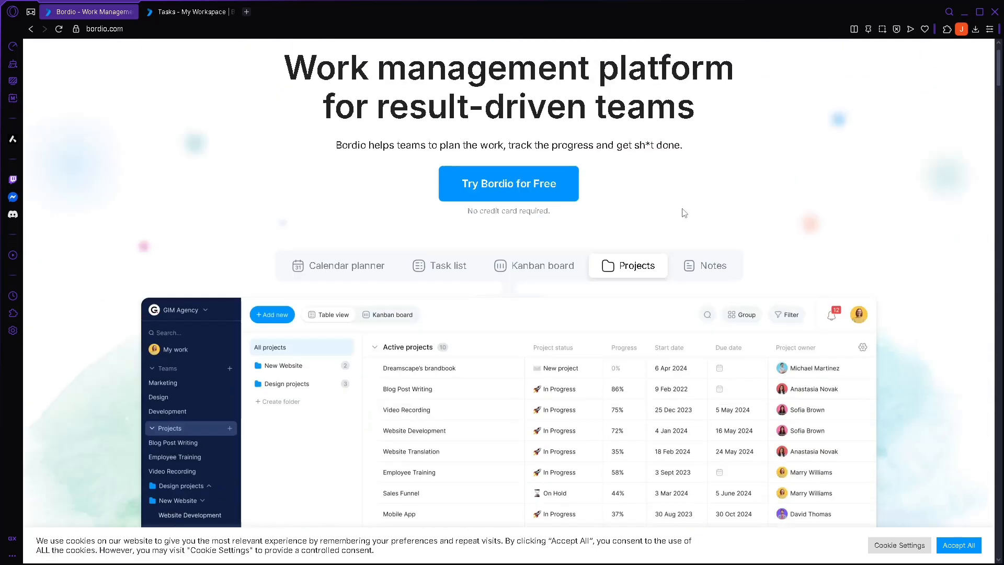
left_click(705, 265)
scroll(628, 244, "up", 1)
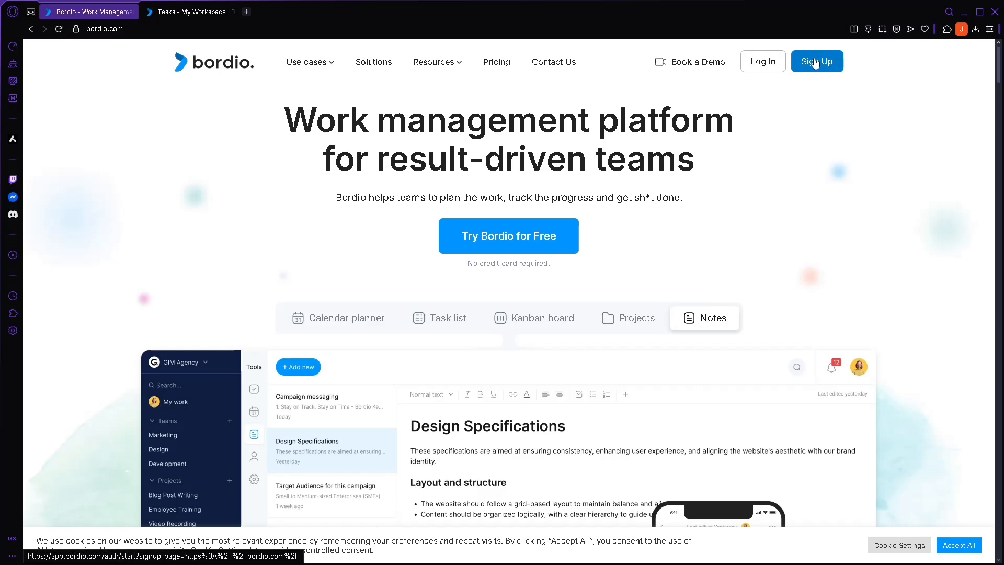
left_click(191, 19)
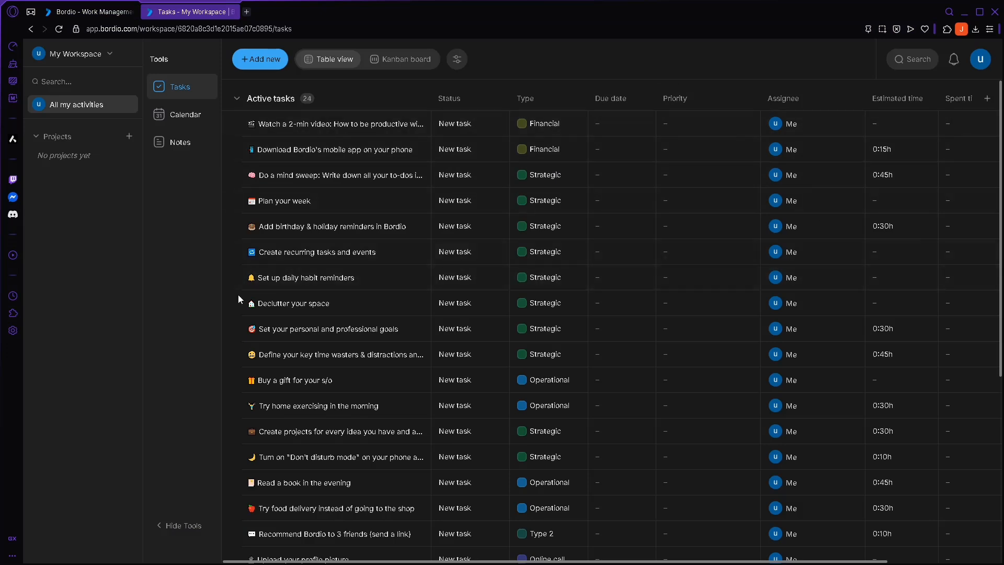
left_click(40, 138)
left_click(39, 138)
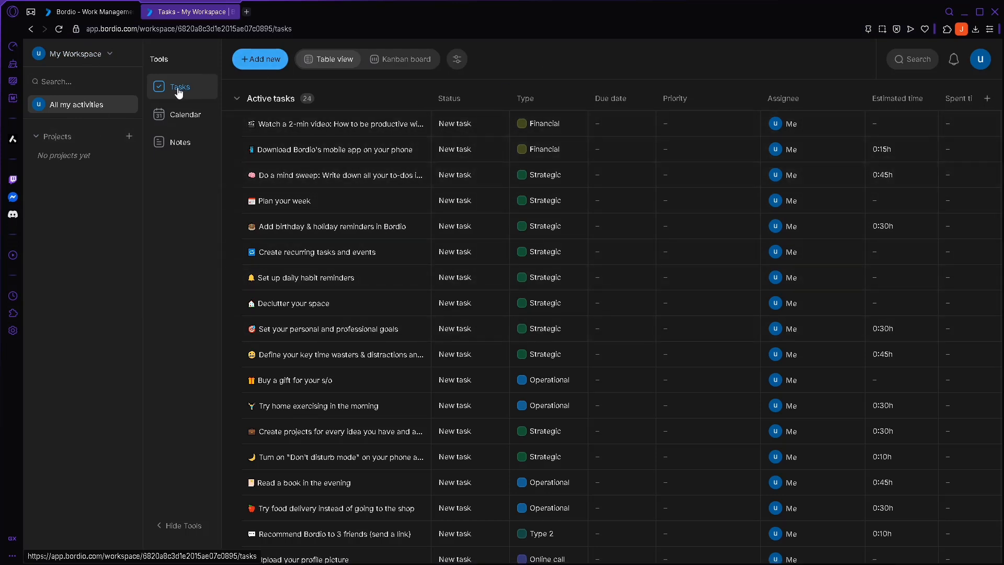
left_click(188, 116)
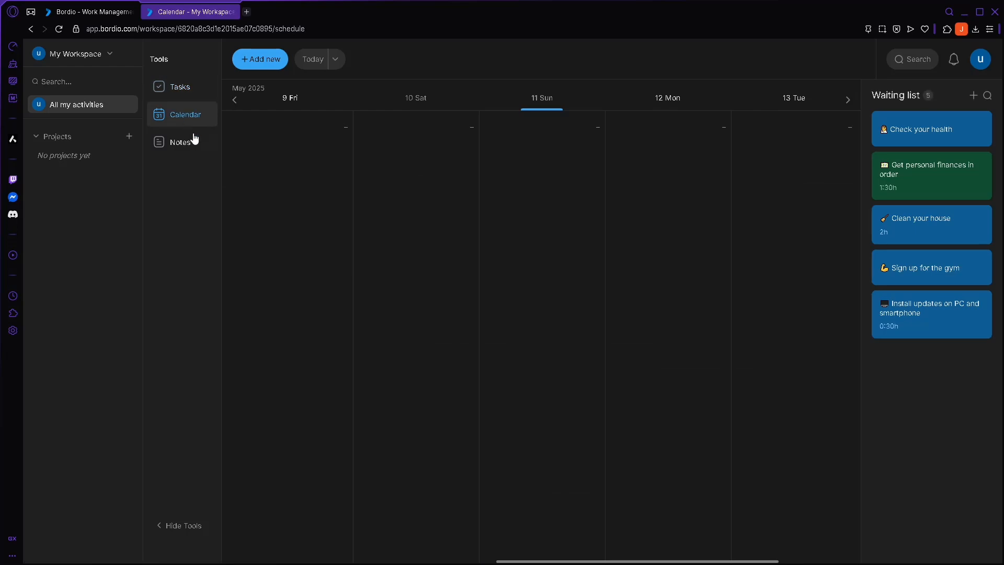
left_click(193, 149)
left_click(184, 95)
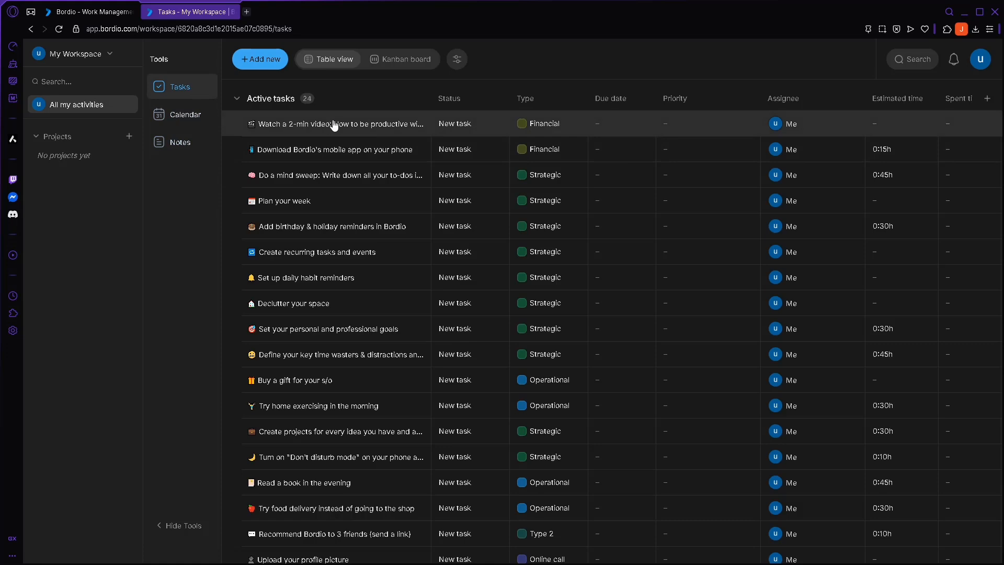
- Start a new task and name it 'Do my homework'
left_click(281, 62)
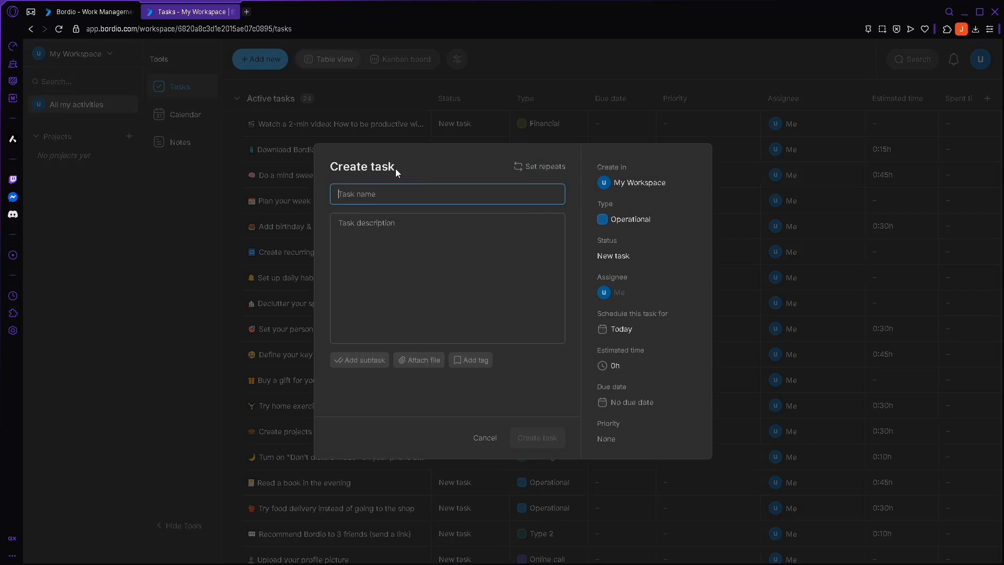
type("Wa")
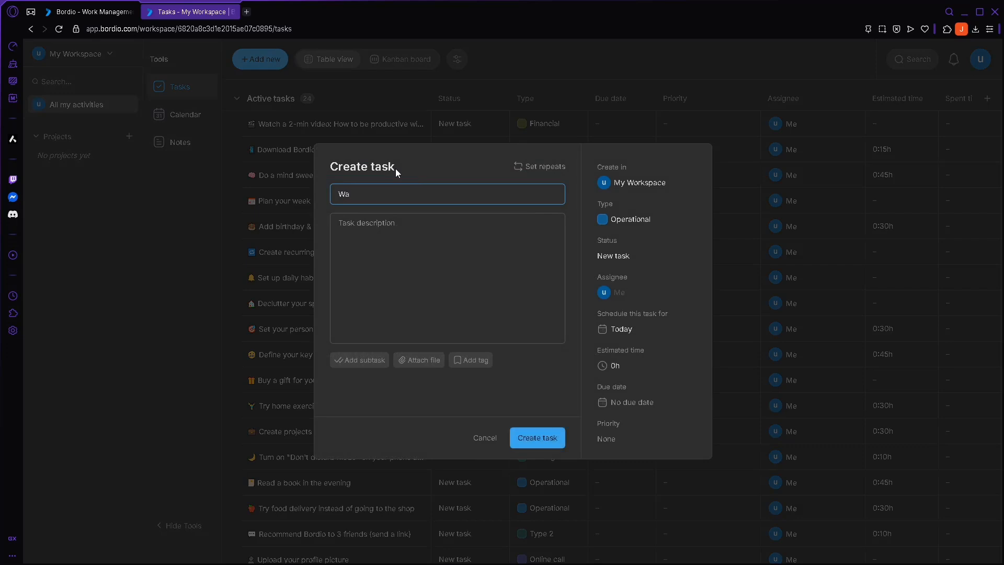
key("BackSpace")
key("BackSpace")
type("Ma")
key("BackSpace")
key("BackSpace")
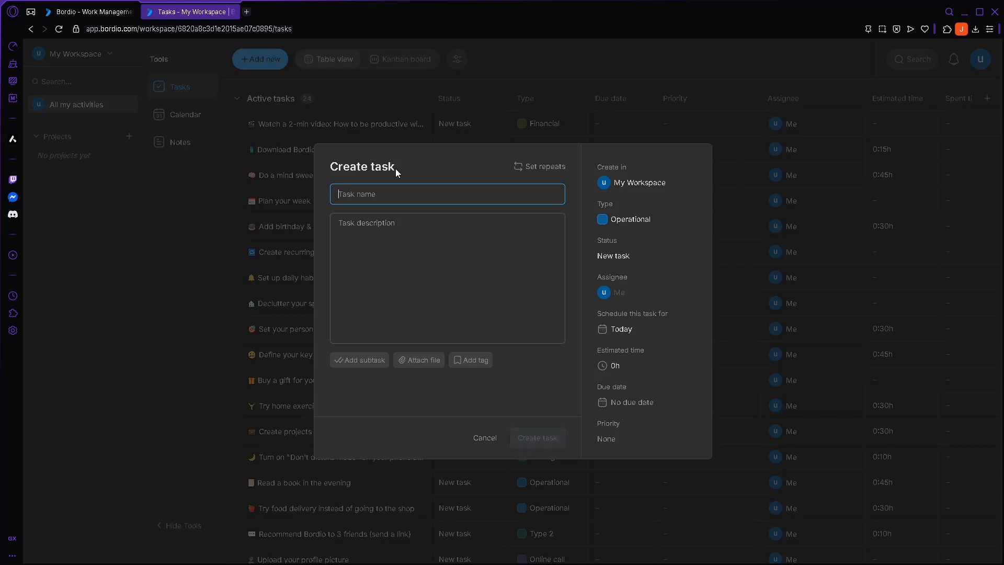
type("Do my homework")
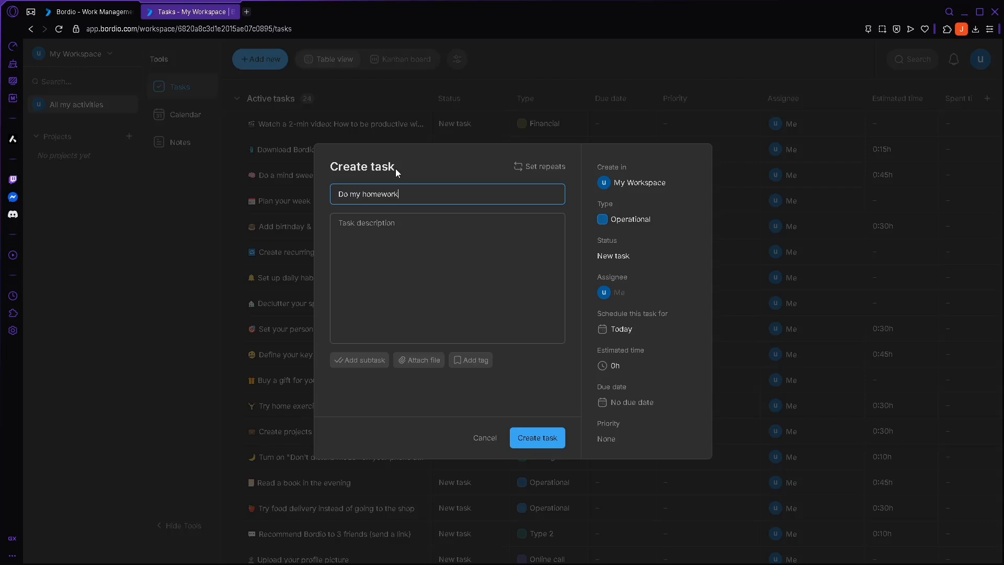
left_click(404, 213)
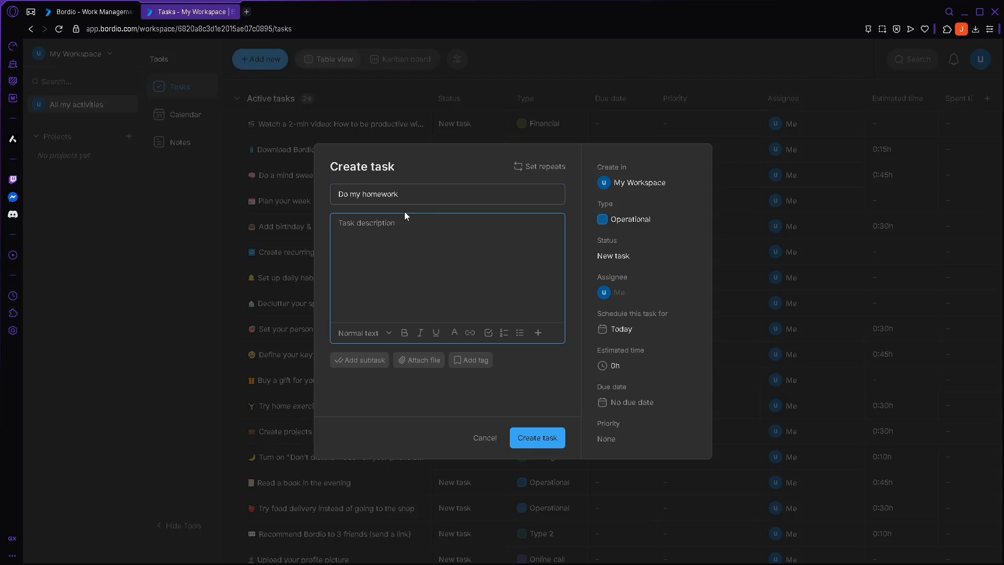
- Enter the description 'search up for blah' and style it as Heading 2
type("search up for blah")
left_click(388, 334)
left_click(388, 378)
left_click(370, 334)
left_click(395, 400)
- Make the description bold, italic and underlined, and add a blank subtask
left_click(405, 332)
left_click(437, 335)
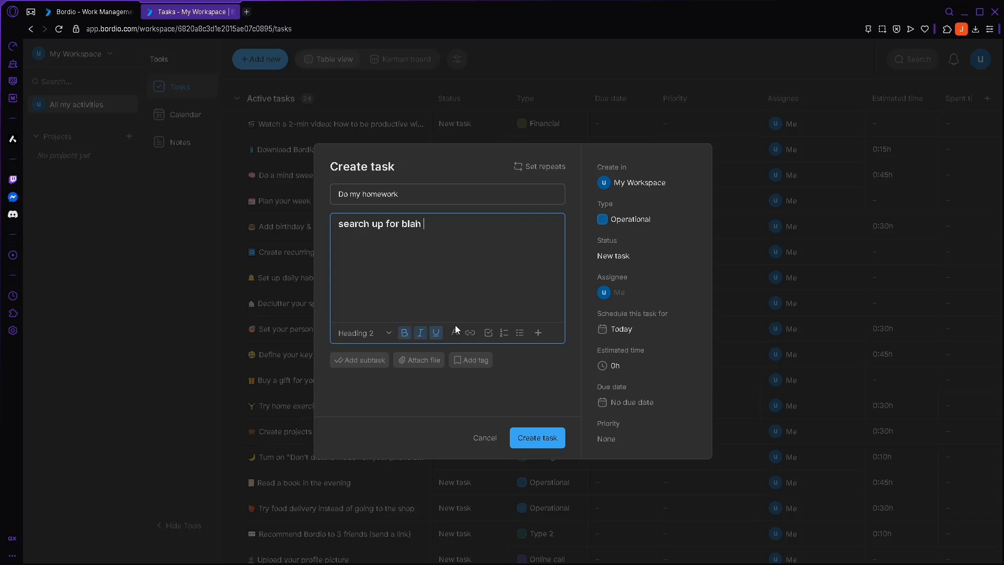
left_click_drag(425, 225, 337, 225)
left_click(406, 336)
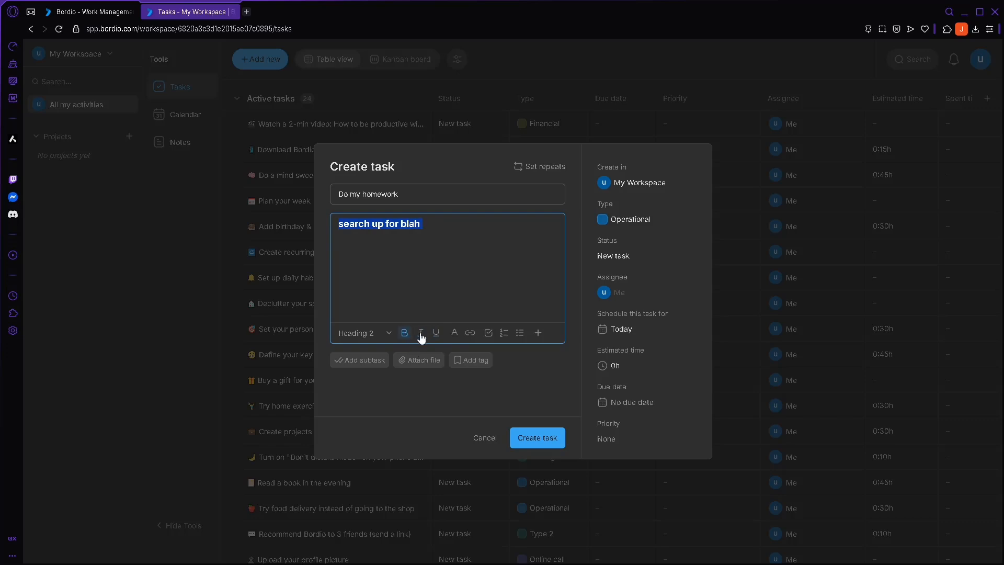
left_click(421, 336)
left_click(437, 335)
left_click(477, 288)
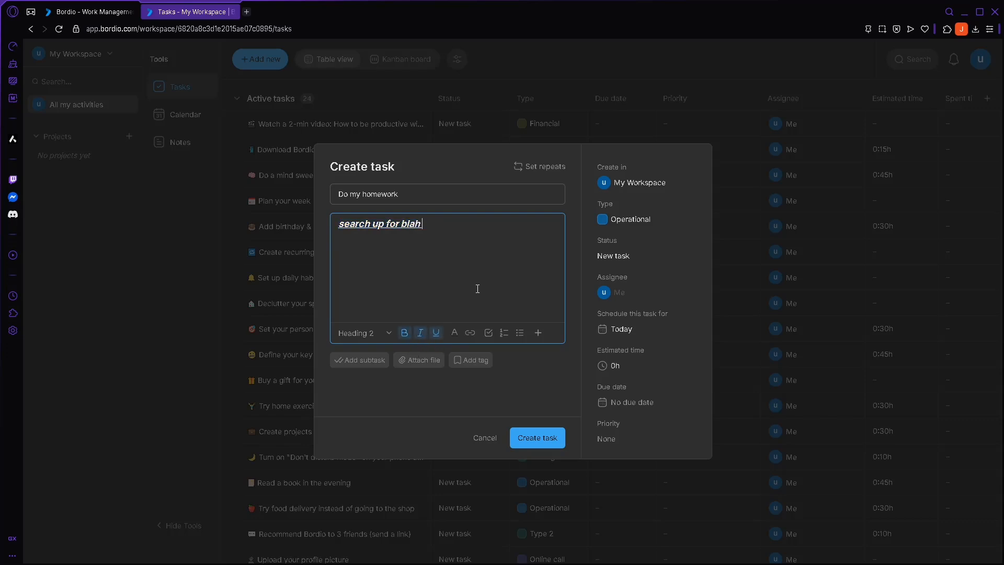
left_click(365, 360)
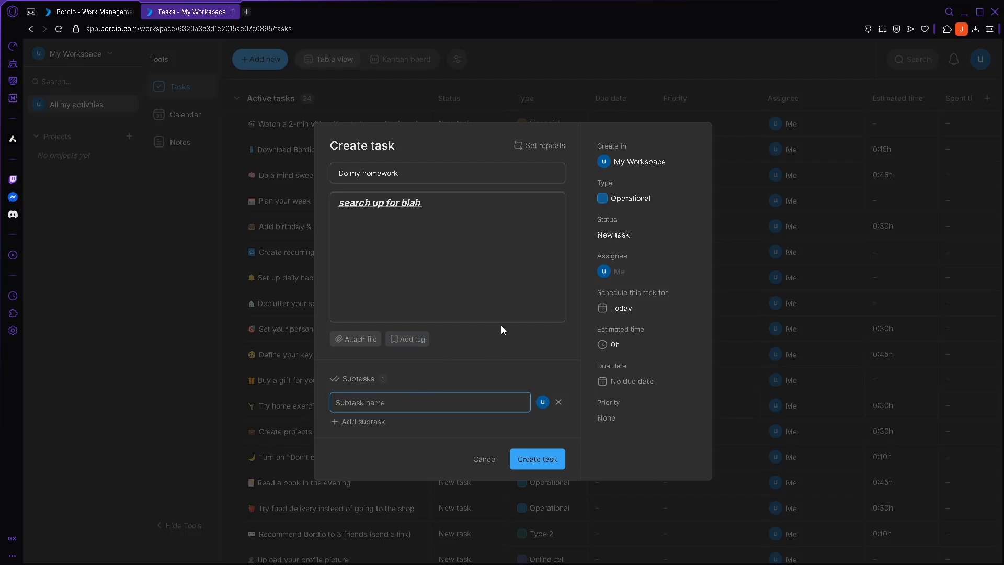
- Remove the empty subtask, keeping type Operational and status New task
left_click(559, 401)
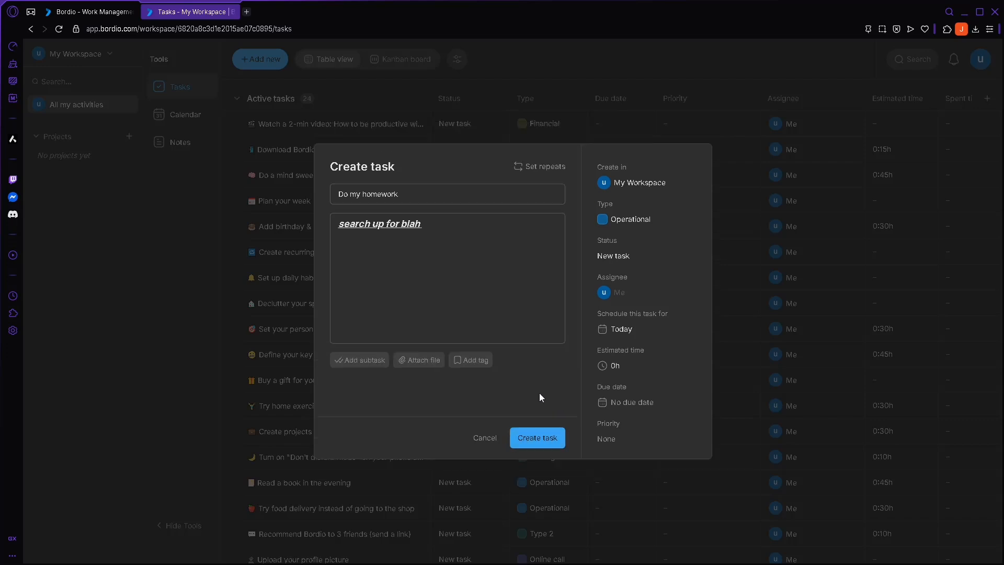
left_click(603, 225)
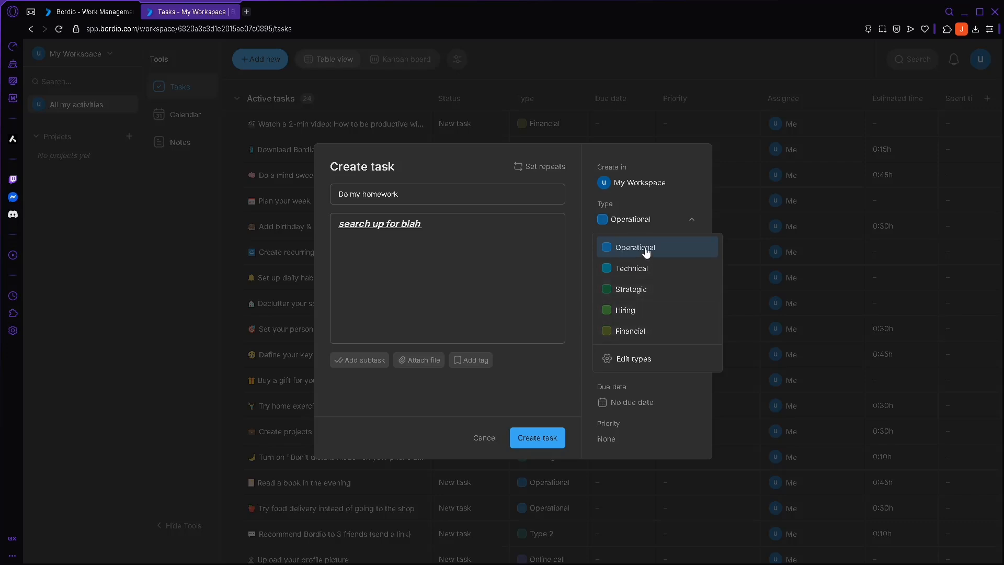
left_click(644, 224)
left_click(663, 261)
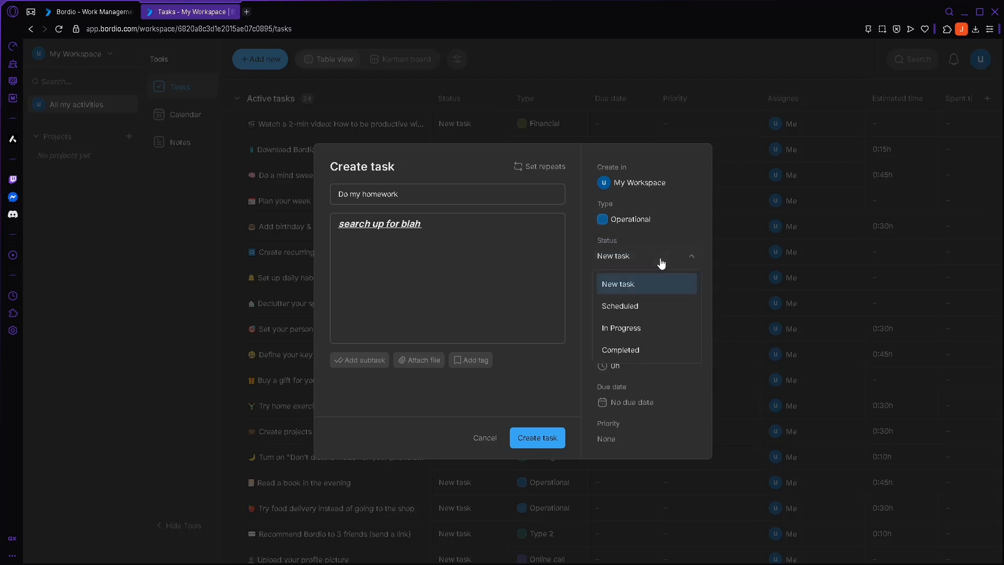
left_click(641, 286)
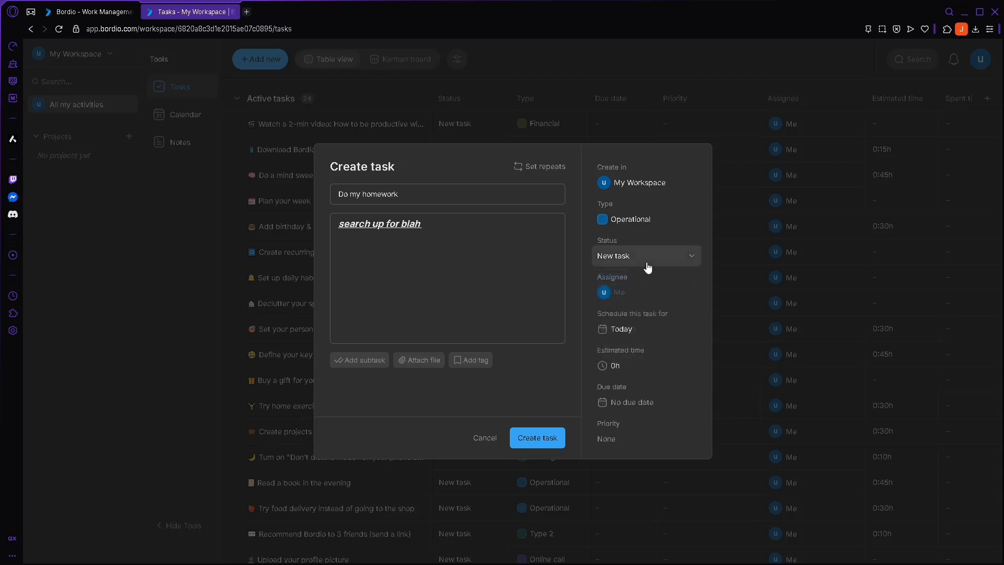
- Schedule the task for tomorrow, May 12, with a 30 min estimate and create it
left_click(635, 339)
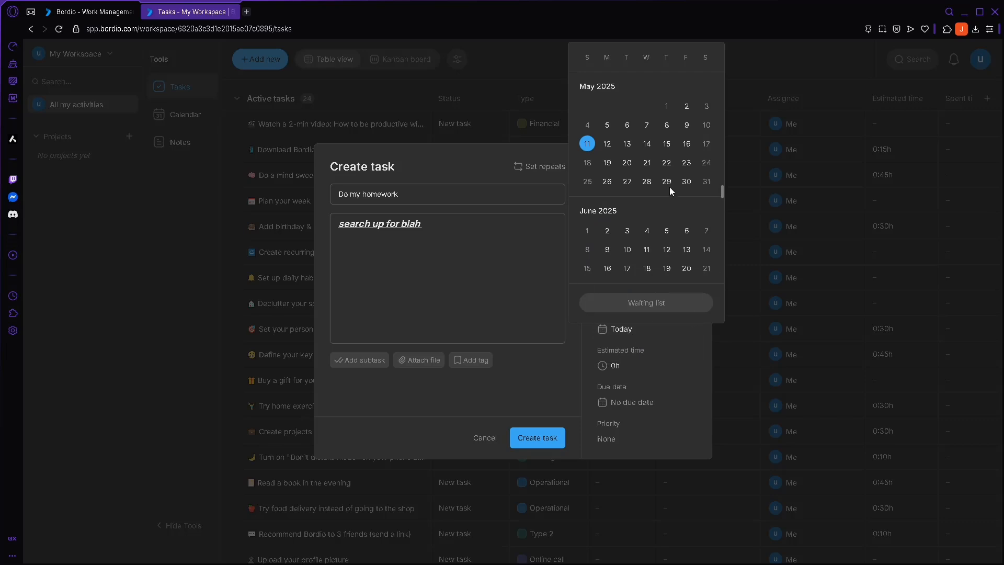
left_click(606, 143)
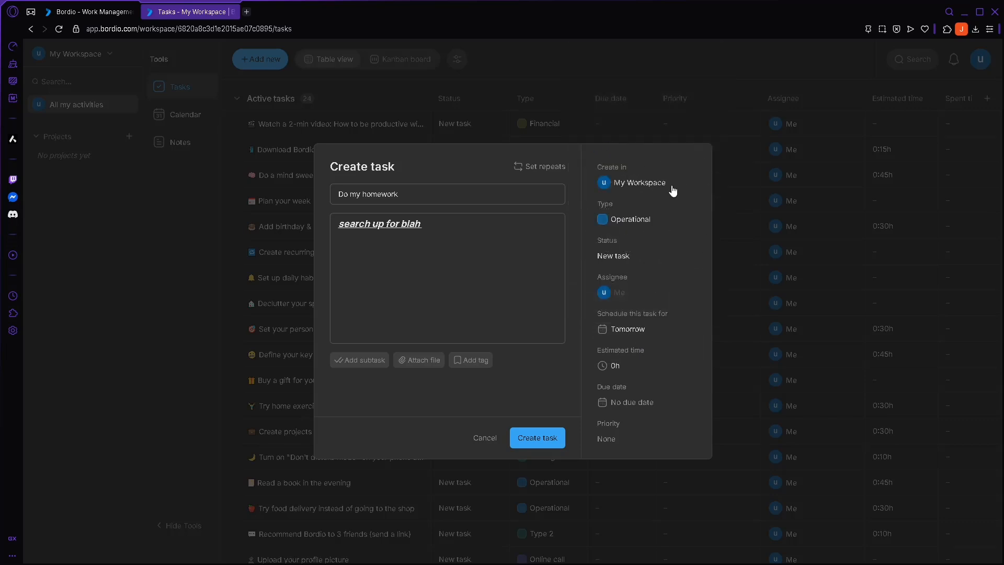
left_click(622, 371)
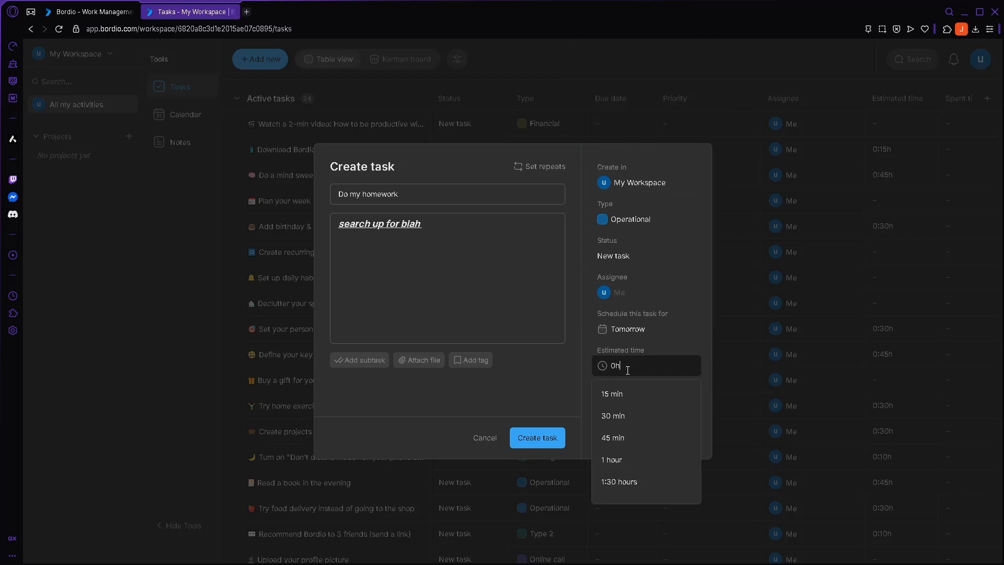
left_click(639, 420)
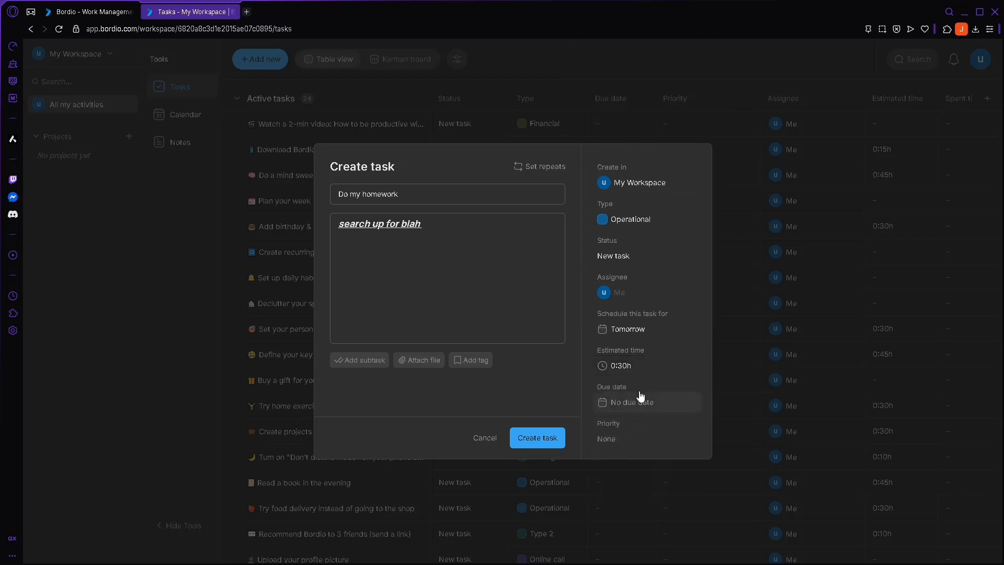
left_click(548, 438)
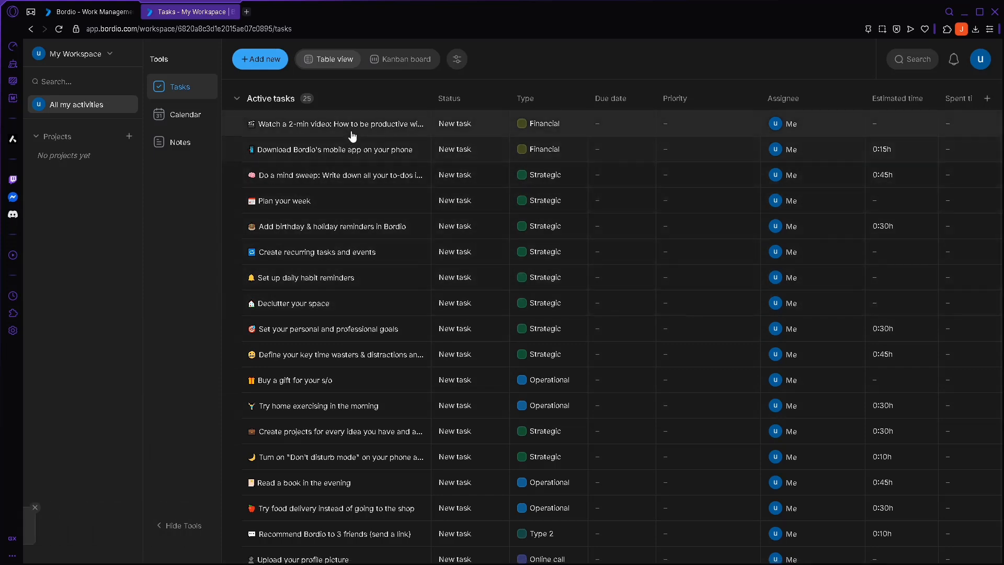
- Check the type of Do my homework in the Tasks table, leaving it Operational
scroll(382, 354, "down", 6)
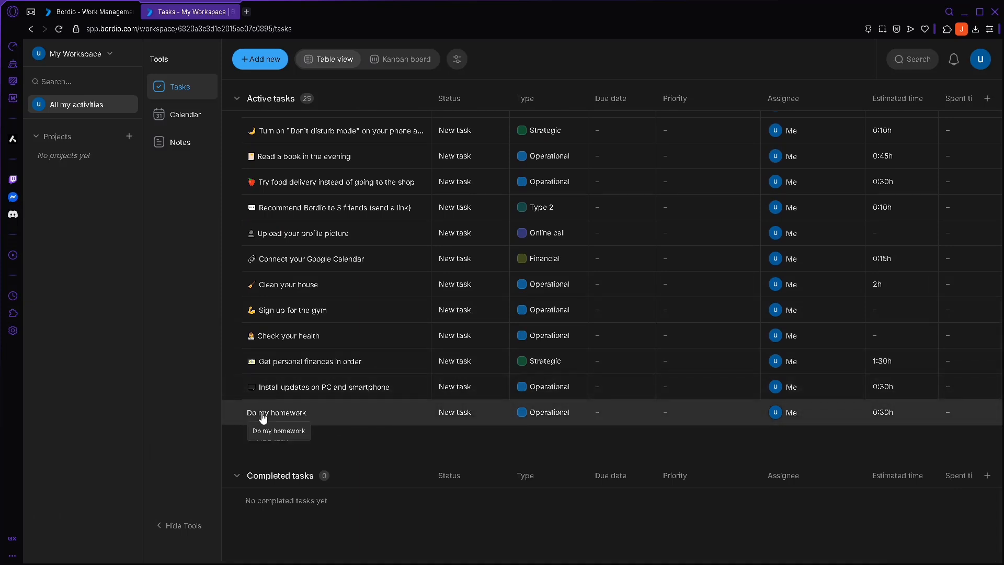
left_click(538, 413)
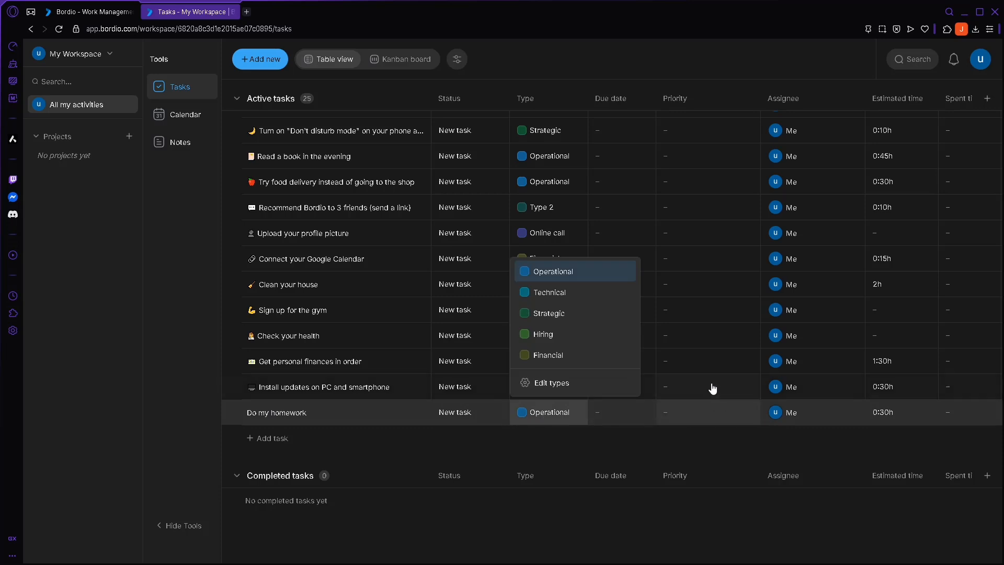
left_click(558, 415)
left_click(557, 415)
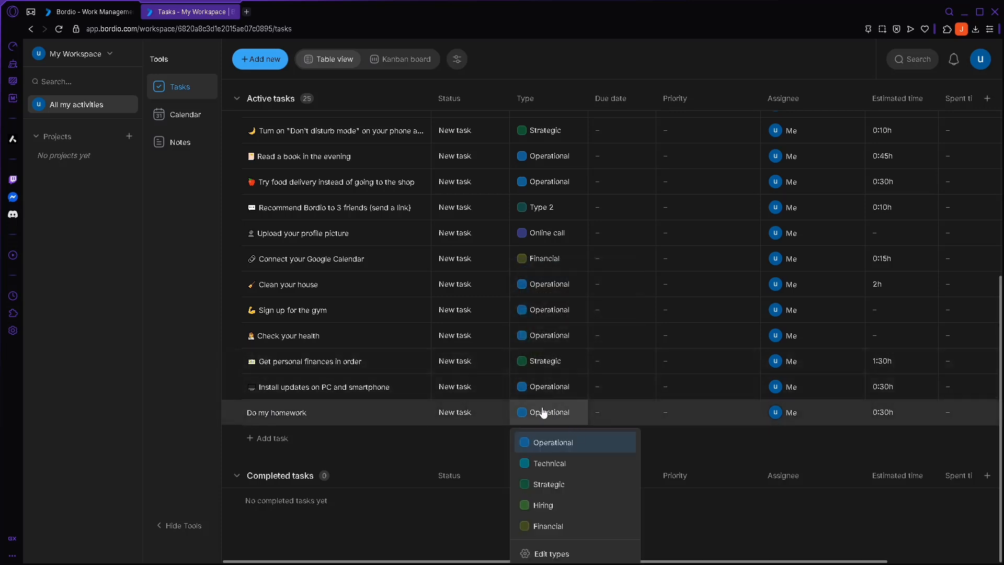
left_click(710, 441)
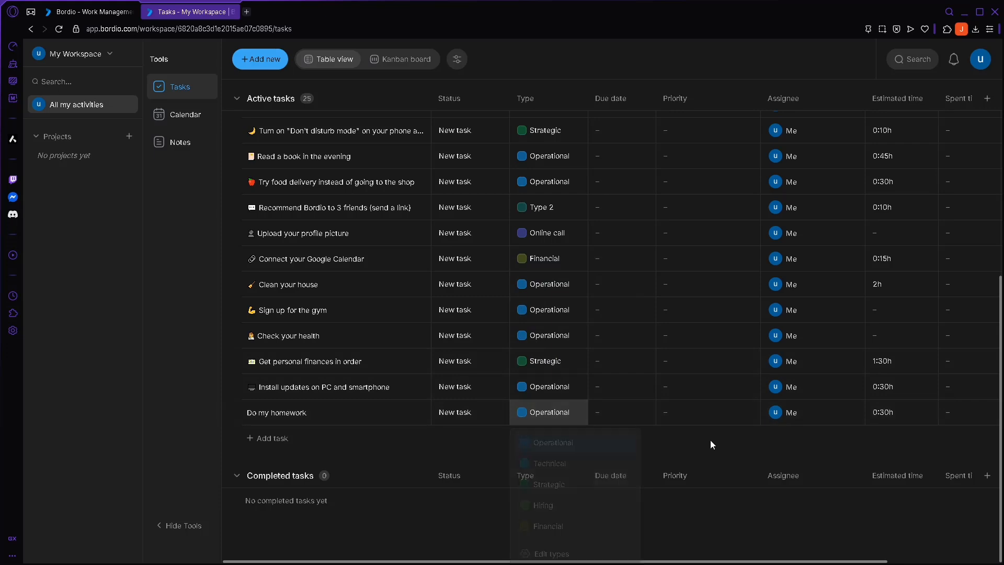
scroll(701, 419, "up", 6)
- On the calendar, move Do my homework to 13 Tue and back to 12 Mon, then open Add new
left_click(200, 125)
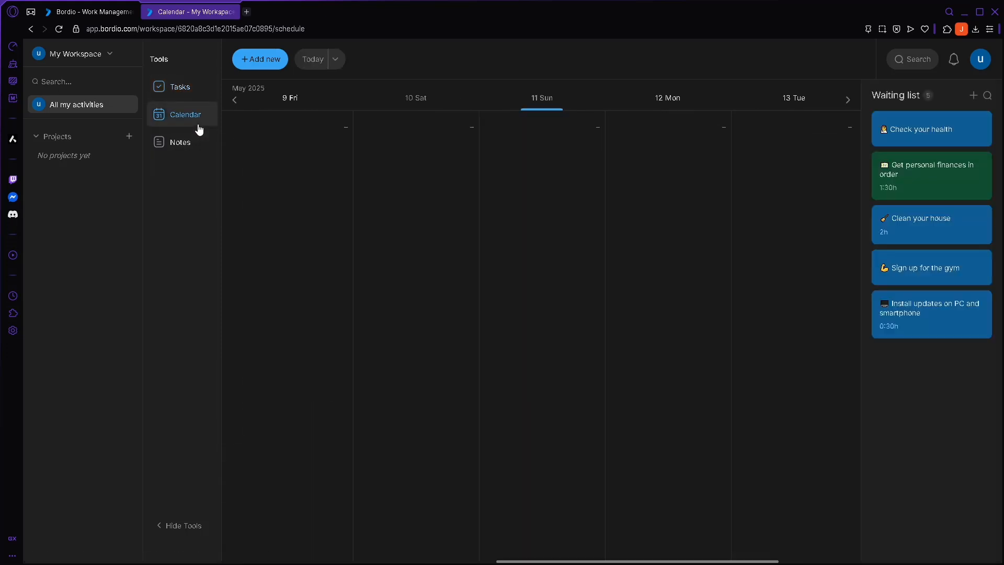
mouse_move(539, 168)
left_mouse_down()
mouse_move(471, 200)
mouse_move(552, 161)
left_mouse_up()
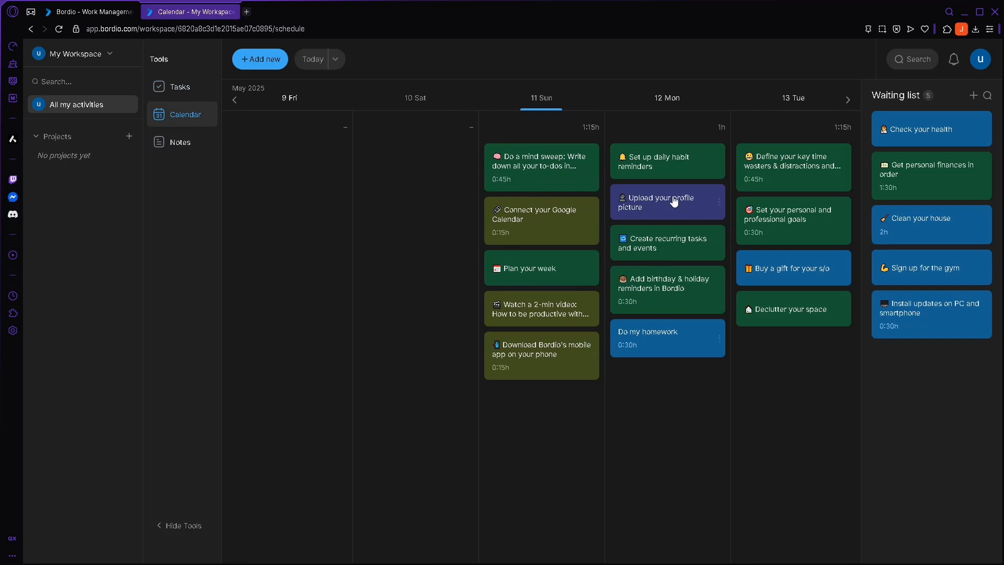
mouse_move(673, 359)
mouse_move(675, 348)
left_mouse_down()
mouse_move(697, 365)
mouse_move(665, 361)
left_mouse_up()
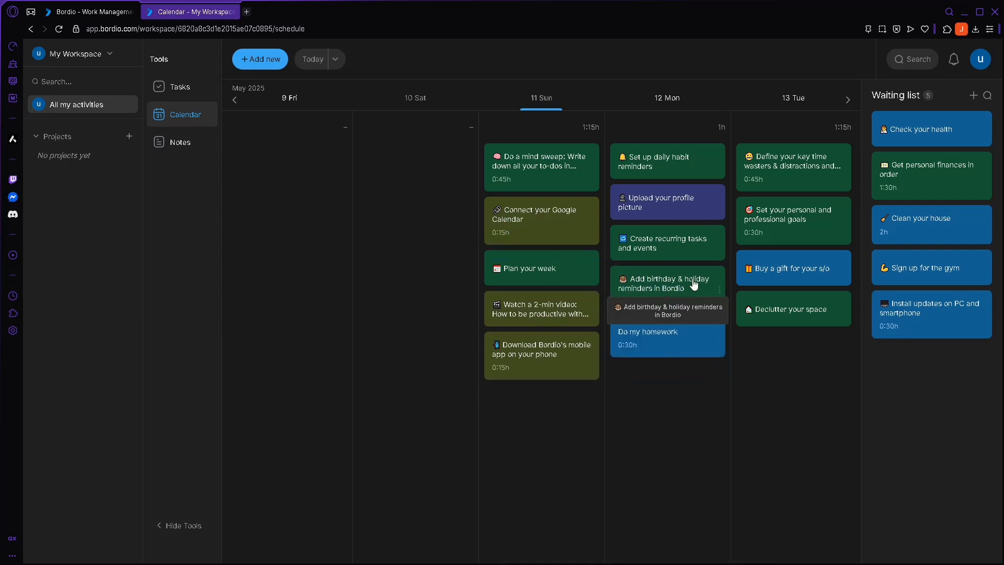
left_click_drag(668, 341, 770, 361)
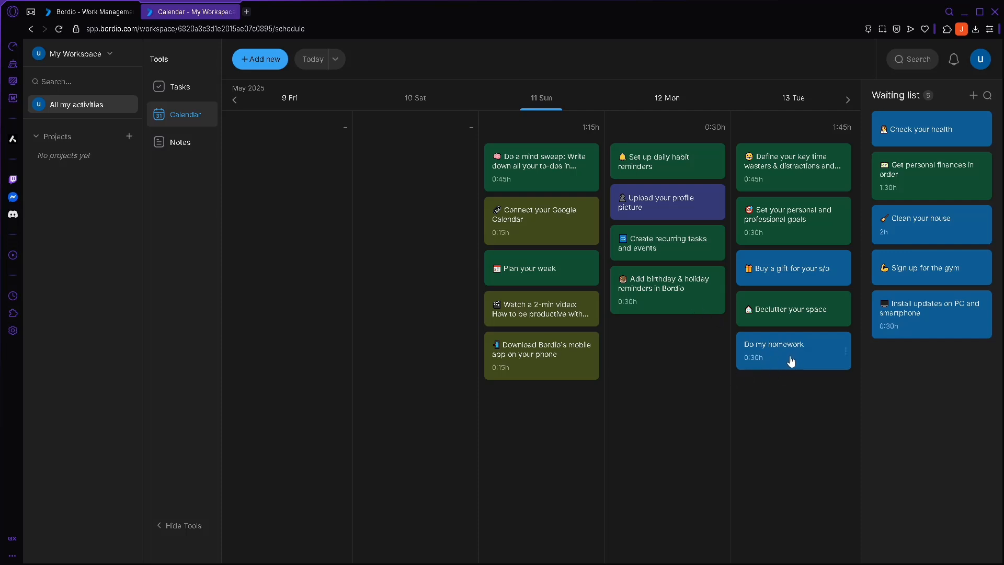
left_click_drag(791, 362, 664, 349)
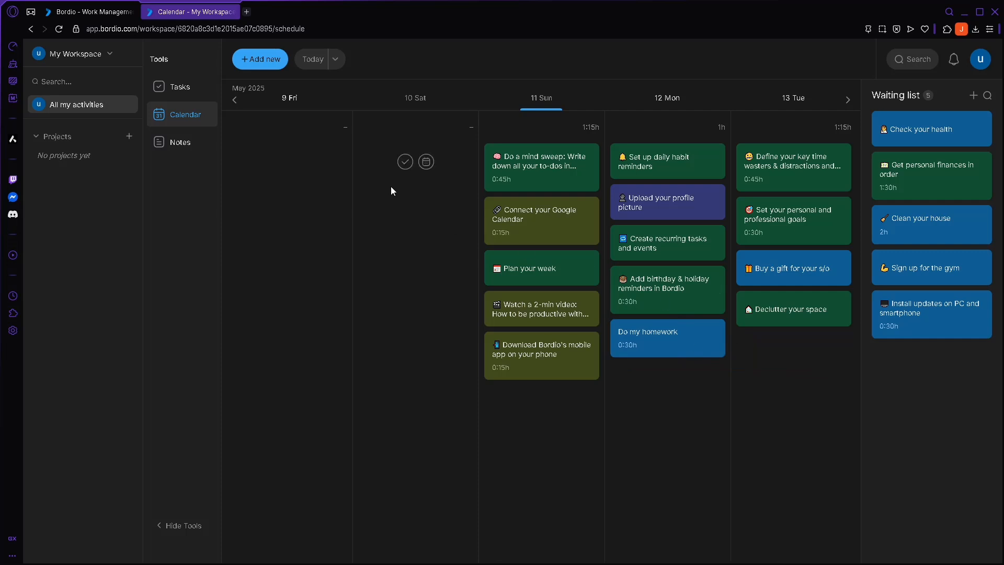
left_click(258, 66)
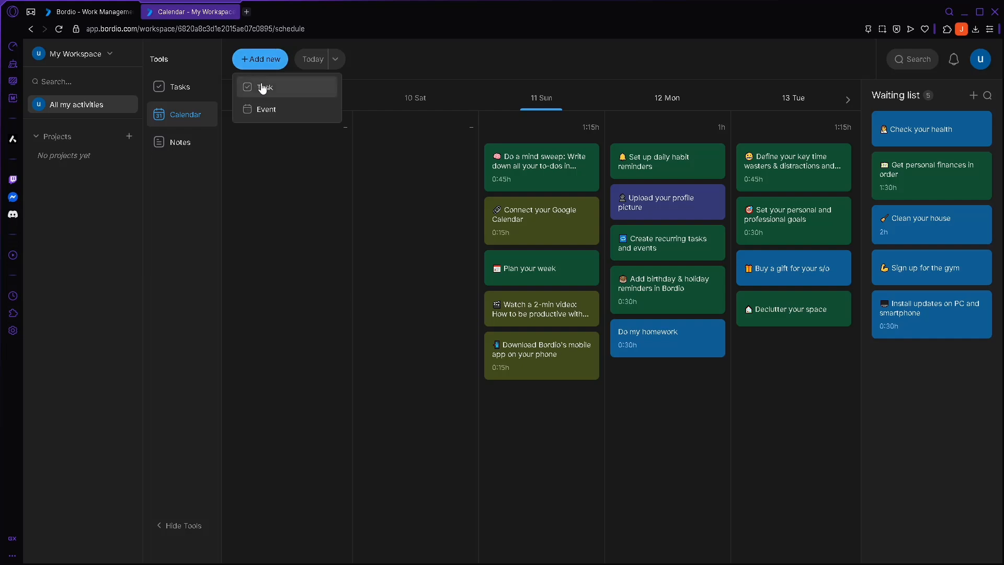
- Start a new event named 'Shopping' with the agenda 'shopping with friends'
left_click(258, 108)
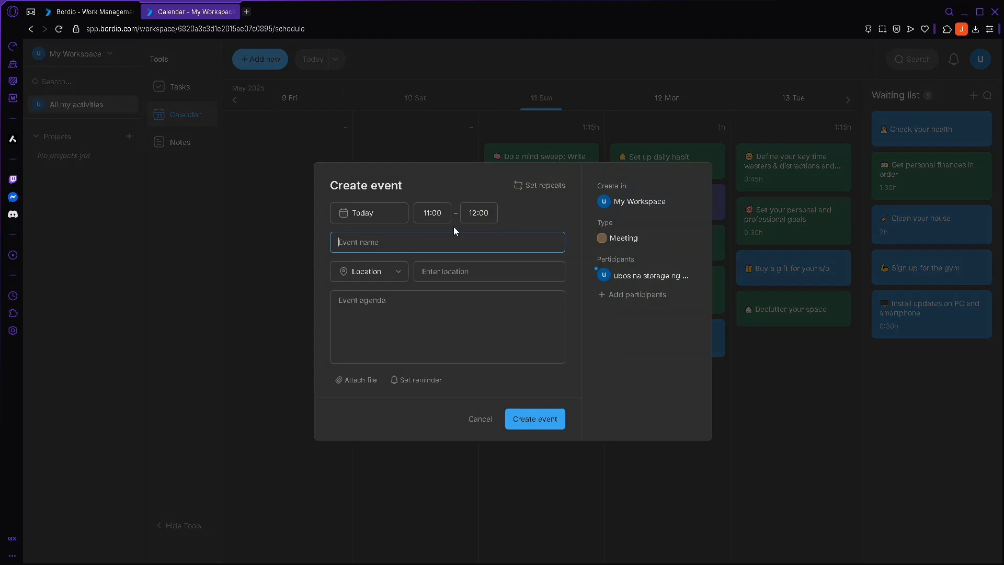
type("Shopping")
left_click(386, 307)
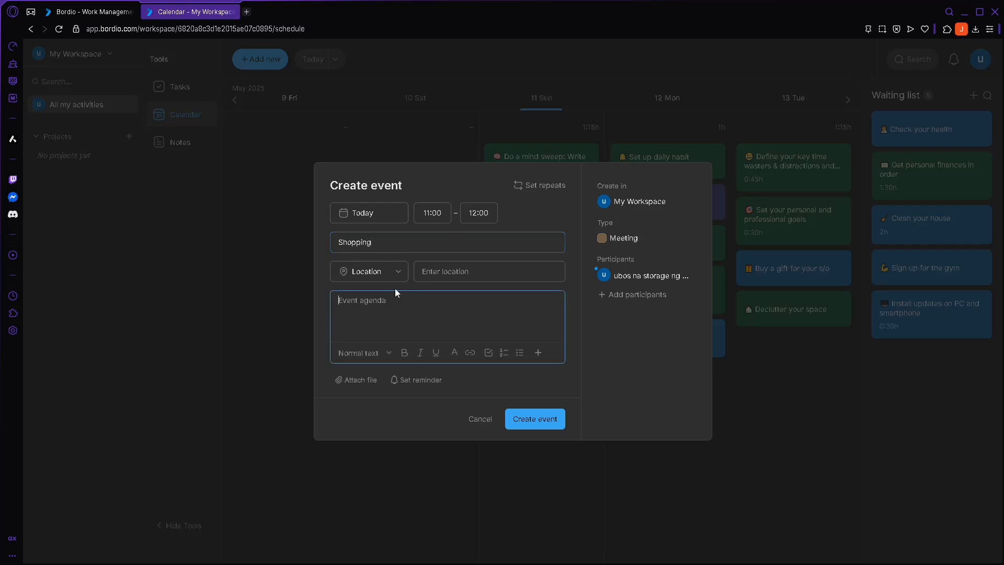
type("shopping with friends")
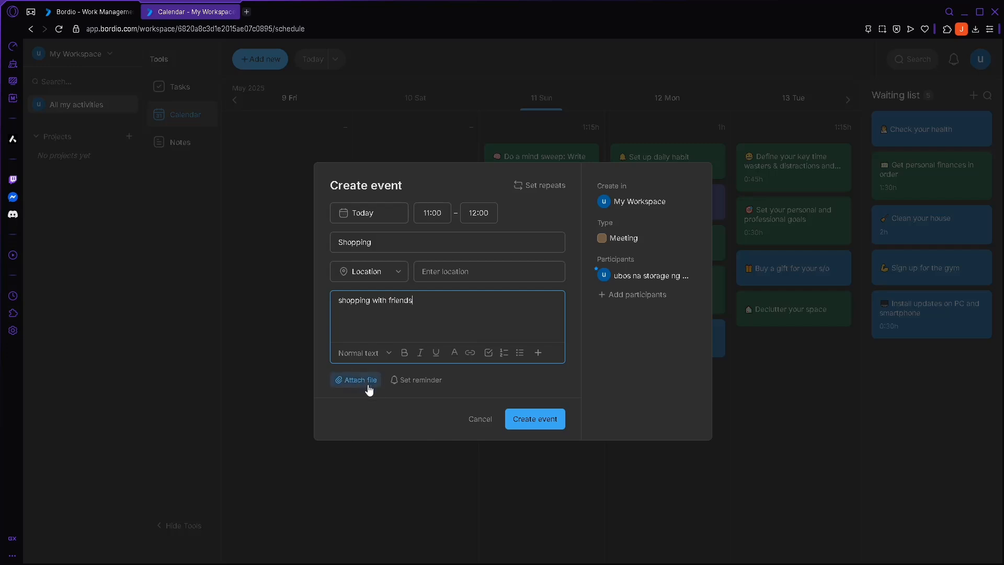
- Keep the event type Meeting, create the 11:00–12:00 event, and place it on 12 Mon
left_click(662, 239)
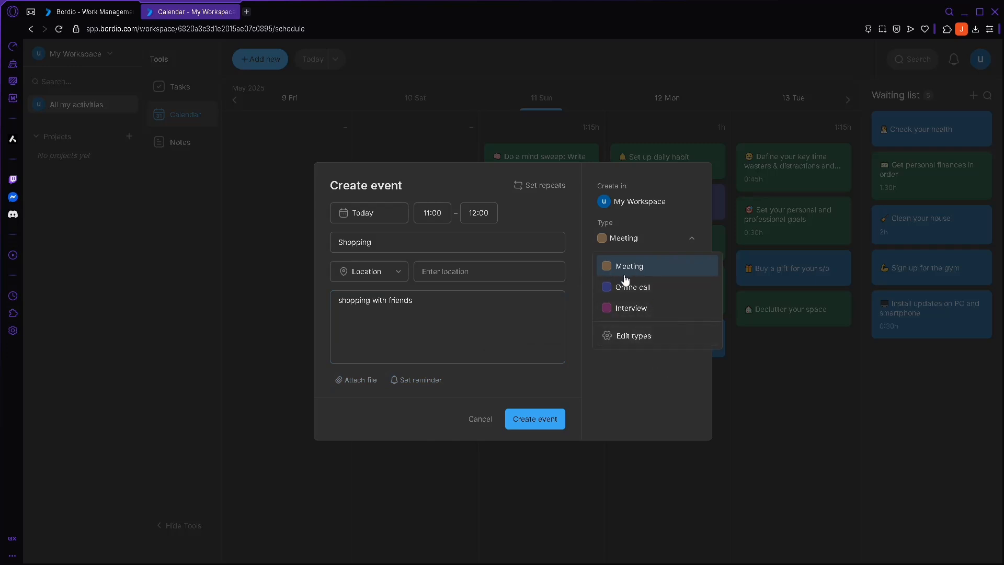
left_click(638, 250)
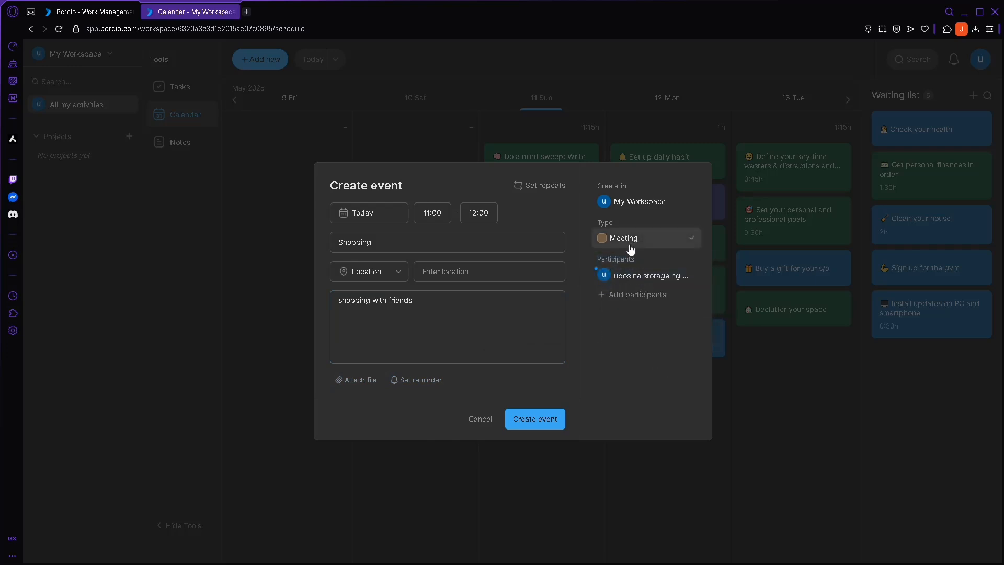
left_click(548, 419)
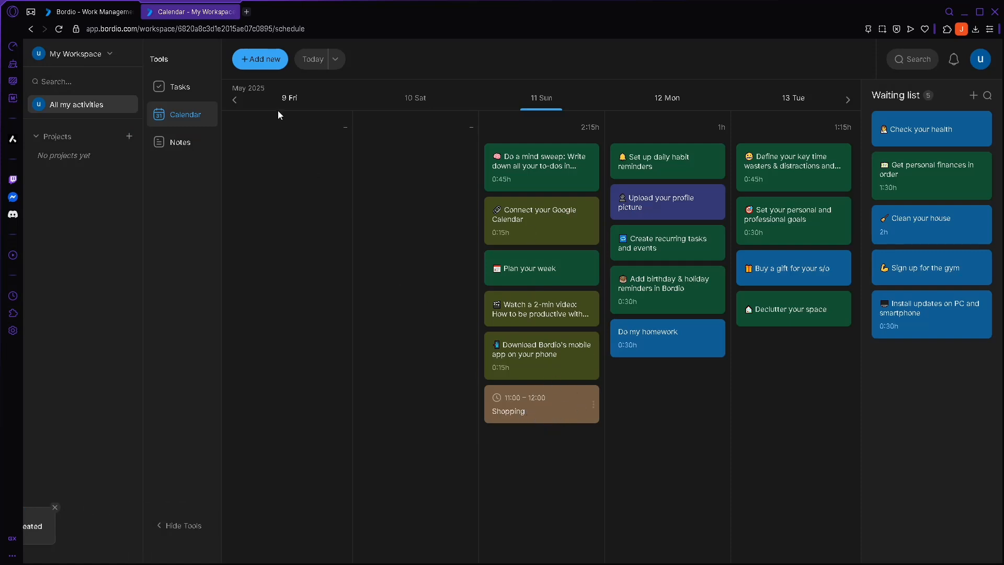
left_click_drag(537, 415, 676, 395)
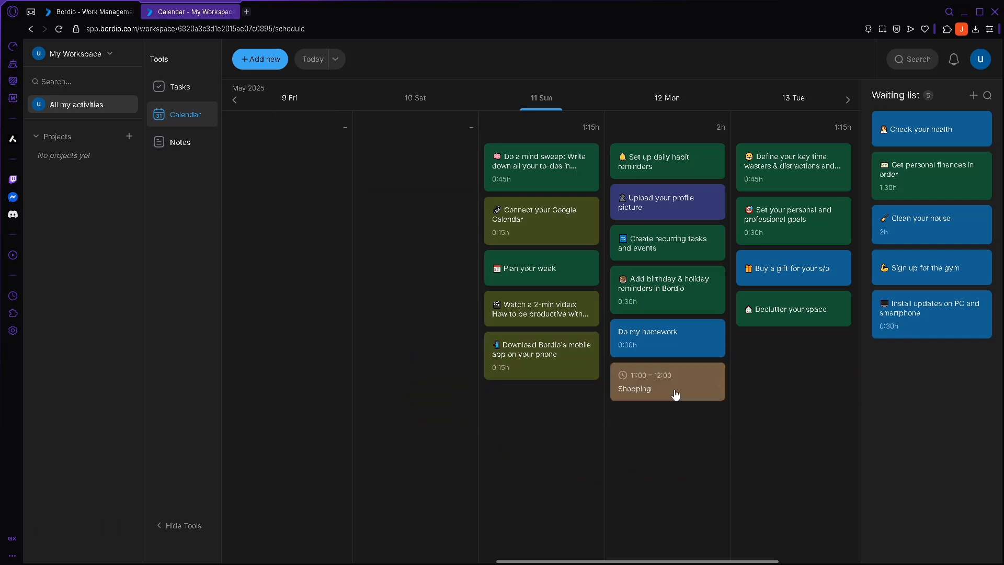
left_click(174, 142)
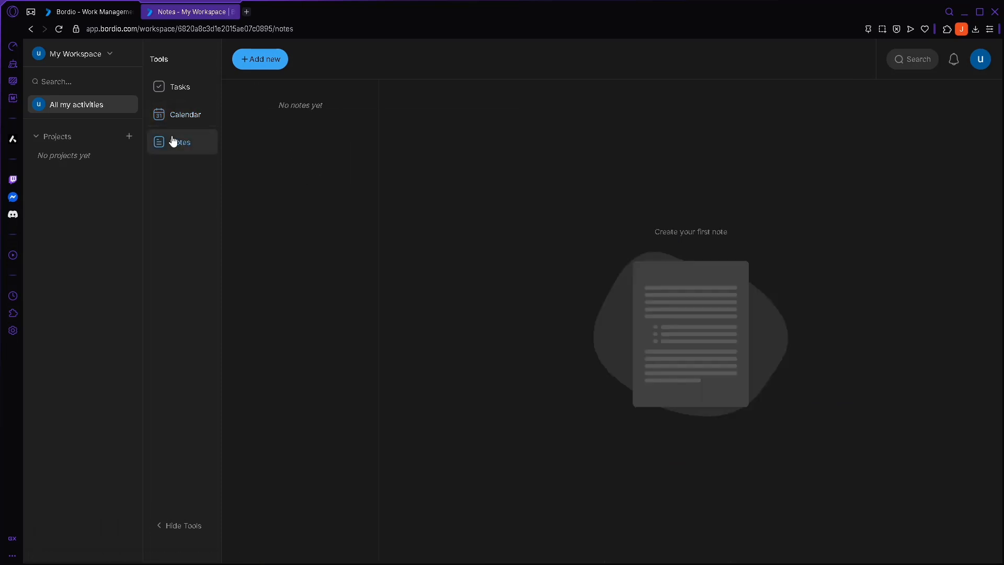
- Add a blank New note, then open the + options beside Projects in the sidebar
left_click(277, 66)
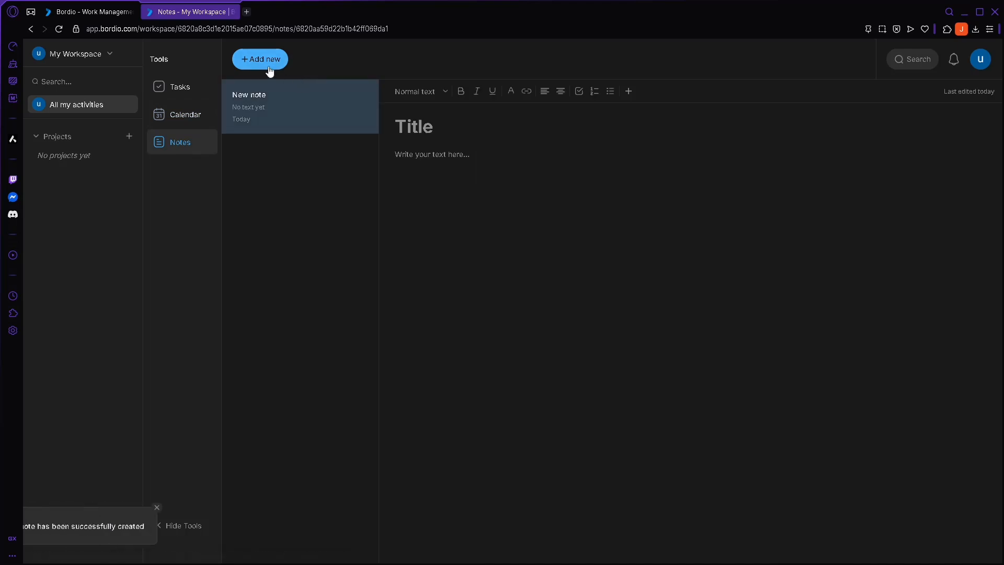
left_click(465, 123)
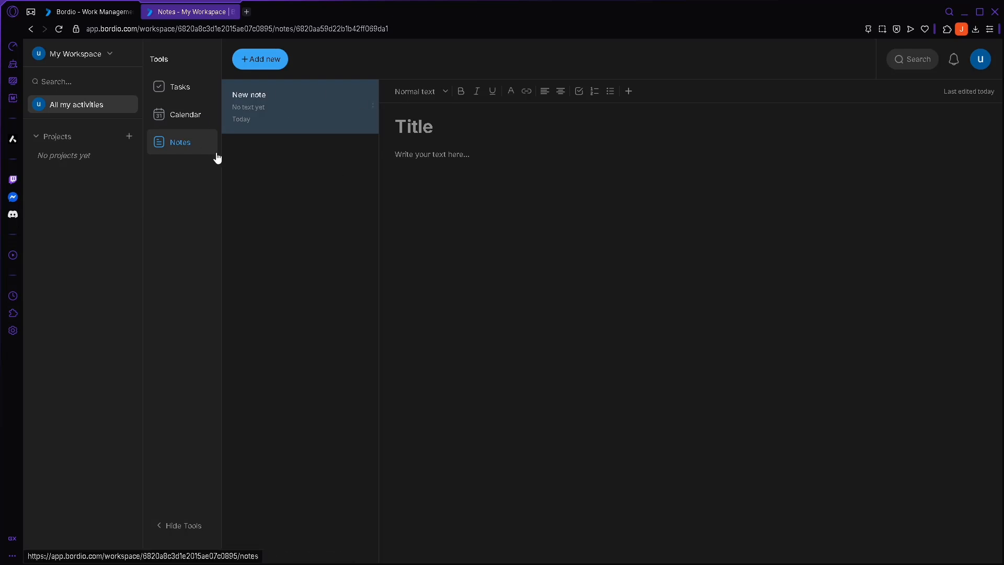
left_click(61, 134)
left_click(64, 133)
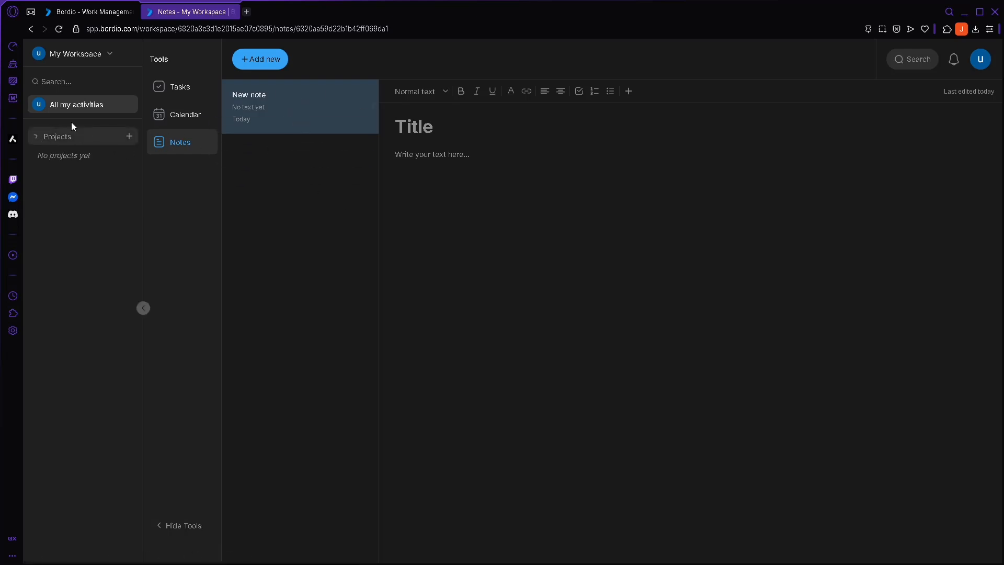
left_click(129, 136)
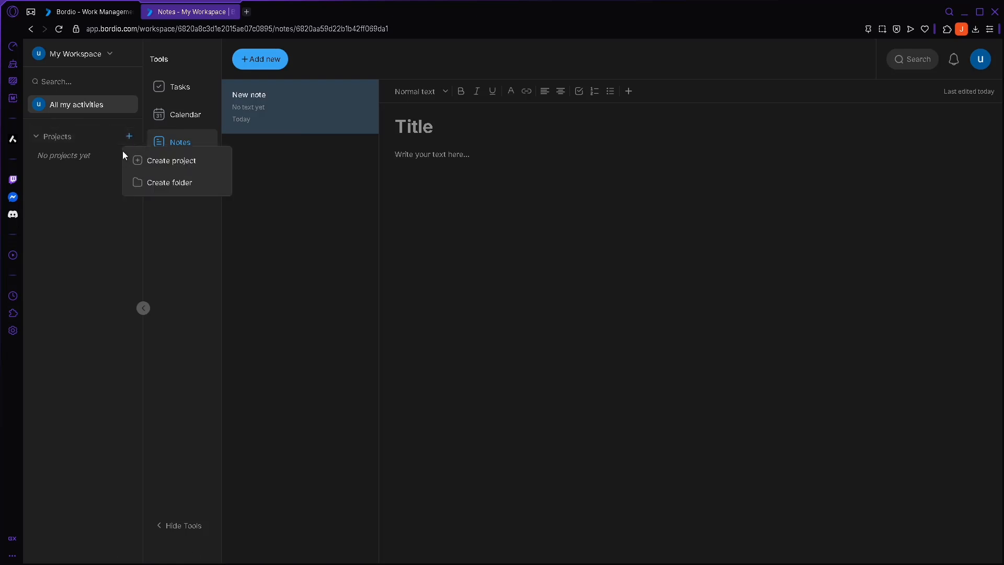
- Create a project named 'how to' in My Workspace and open it
left_click(177, 160)
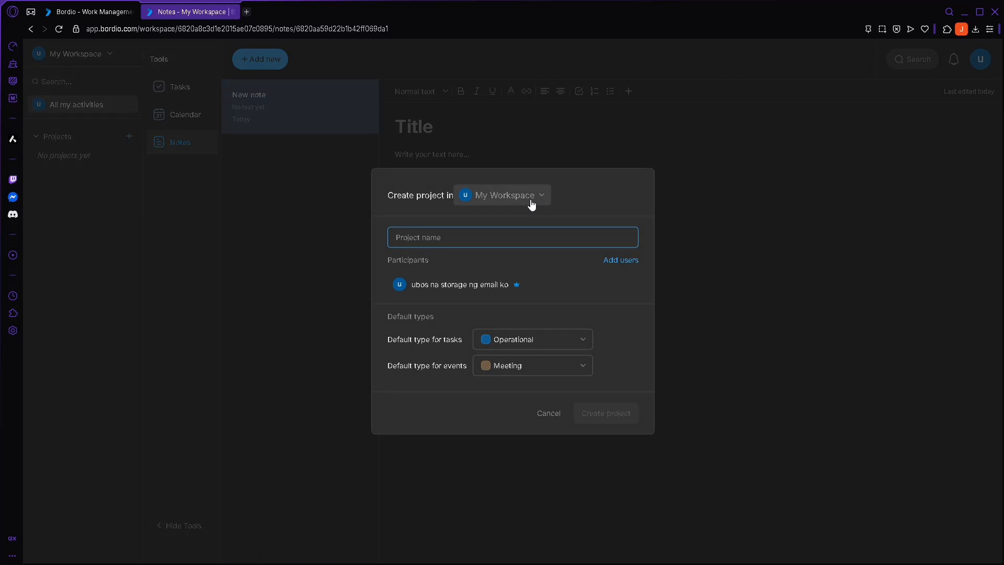
type("how to")
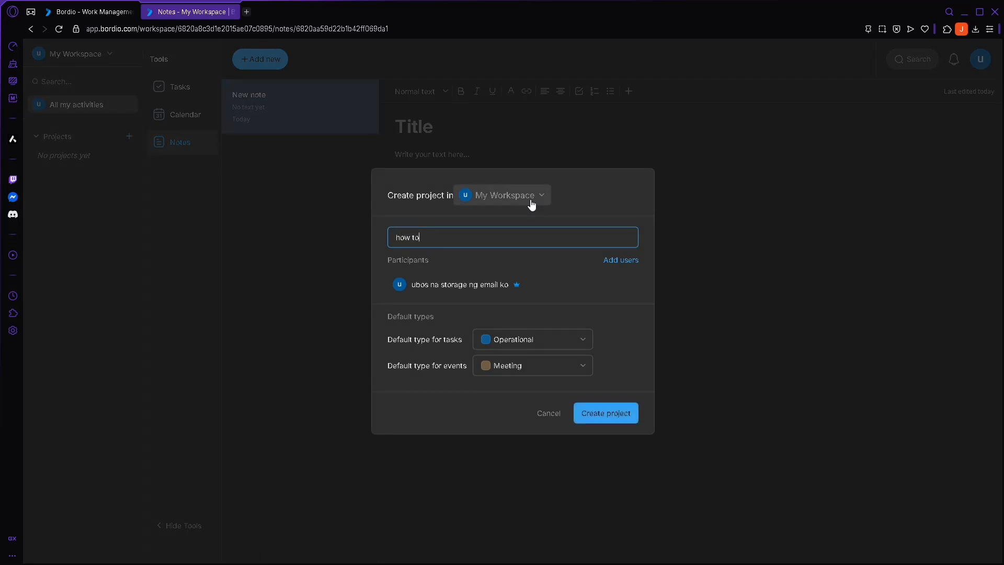
key("Return")
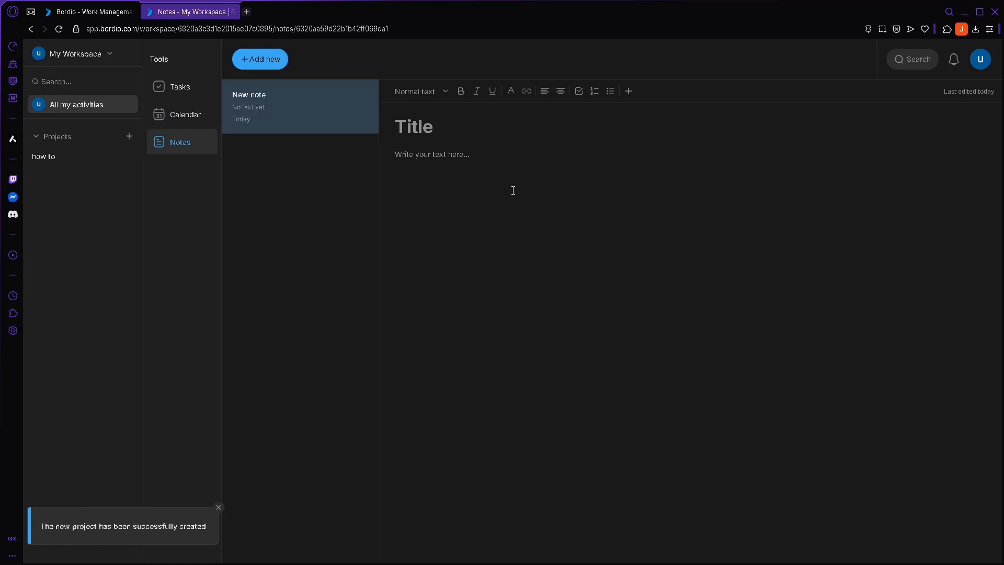
left_click(53, 166)
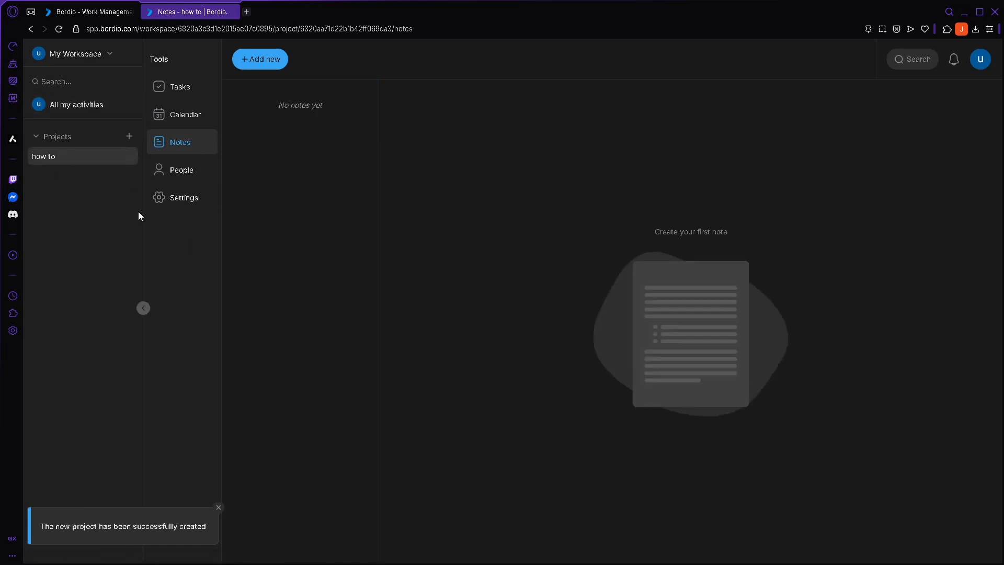
- Browse the project's Tasks, Calendar, Notes, People and Settings views, ending on its empty Tasks list
left_click(192, 93)
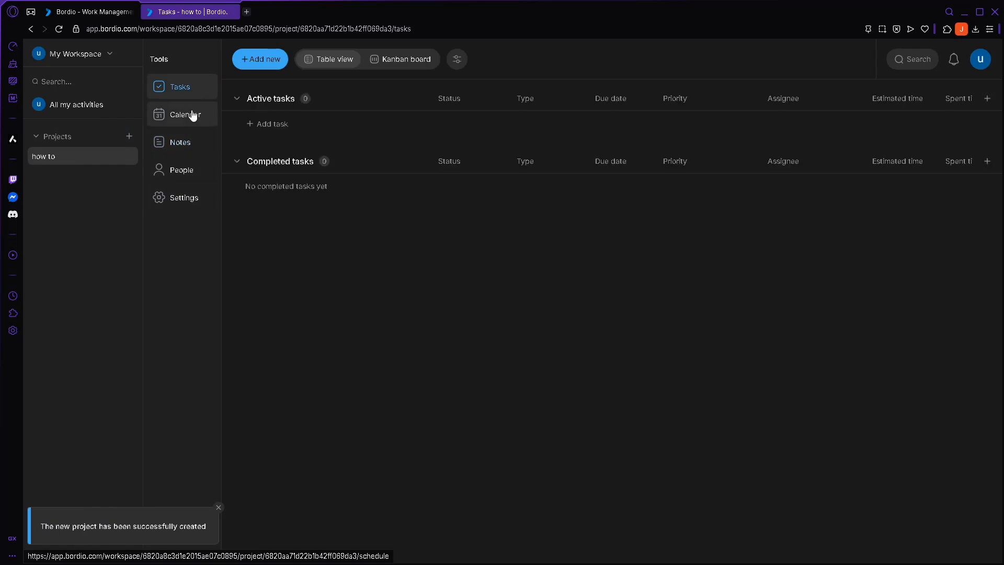
left_click(192, 115)
left_click(187, 141)
left_click(188, 169)
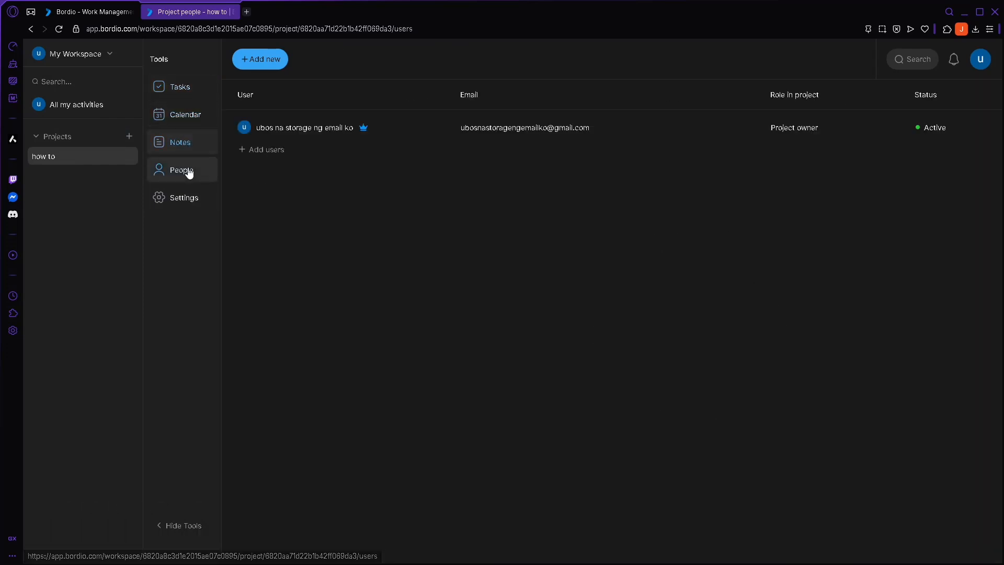
left_click(193, 199)
left_click(178, 86)
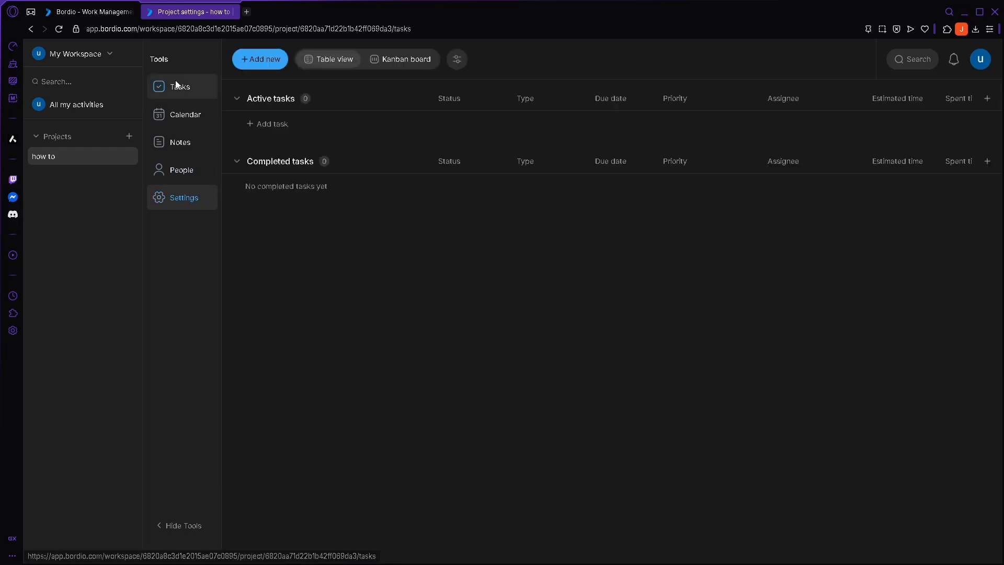